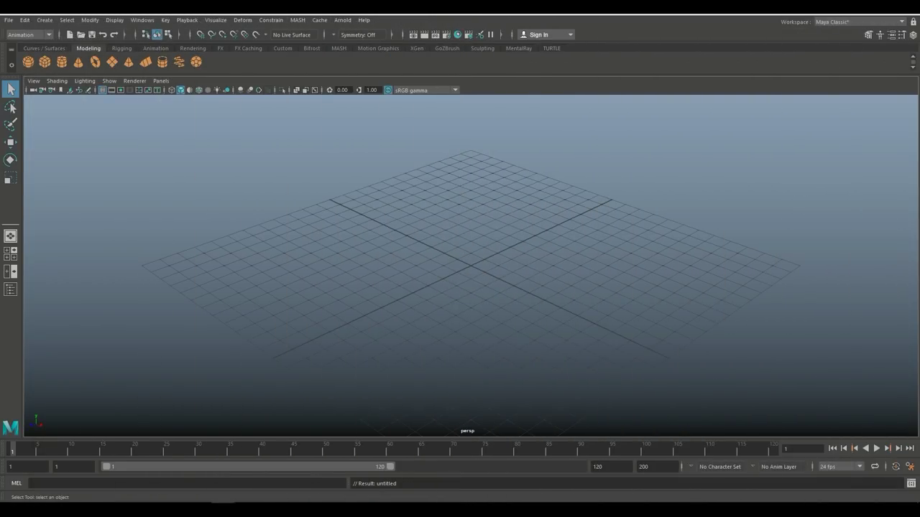
- Adjust the perspective view and create a polygon cube at the origin from the shelf
{"action": "scroll", "coordinate": [471, 266], "scroll_direction": "down", "scroll_amount": 3}
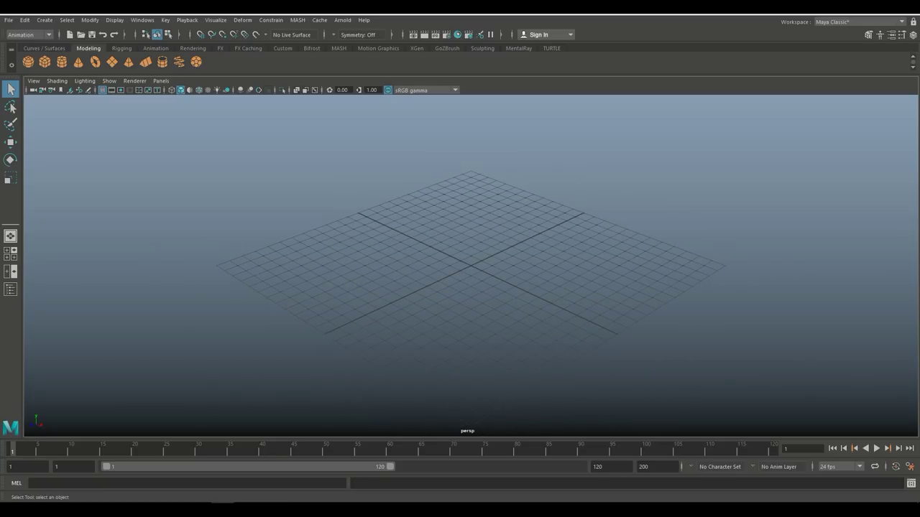
{"action": "left_click_drag", "start_coordinate": [467, 266], "coordinate": [503, 273], "text": "alt"}
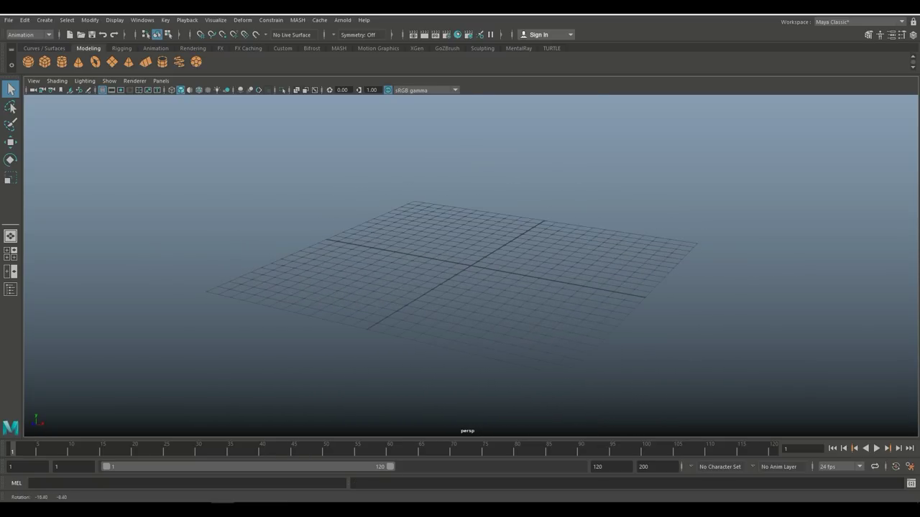
{"action": "middle_click_drag", "start_coordinate": [503, 266], "coordinate": [451, 259], "text": "alt"}
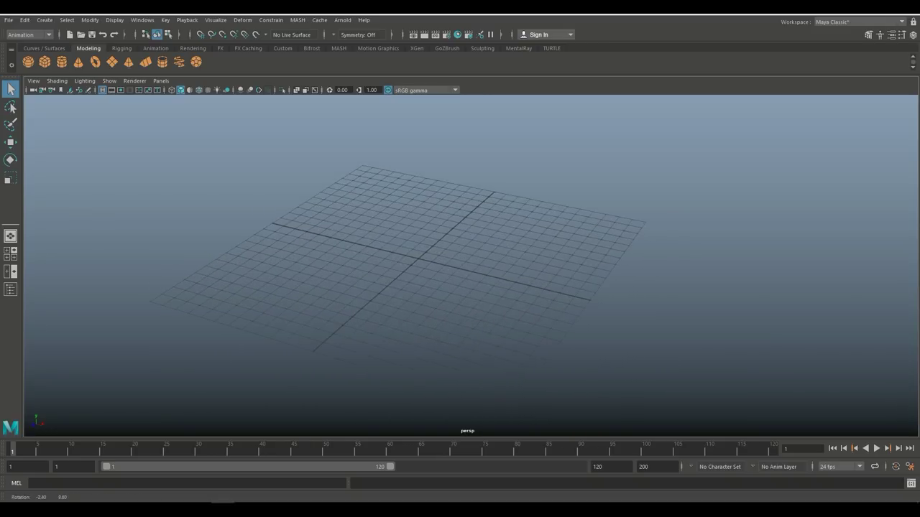
{"action": "left_click_drag", "start_coordinate": [452, 259], "coordinate": [438, 262], "text": "alt"}
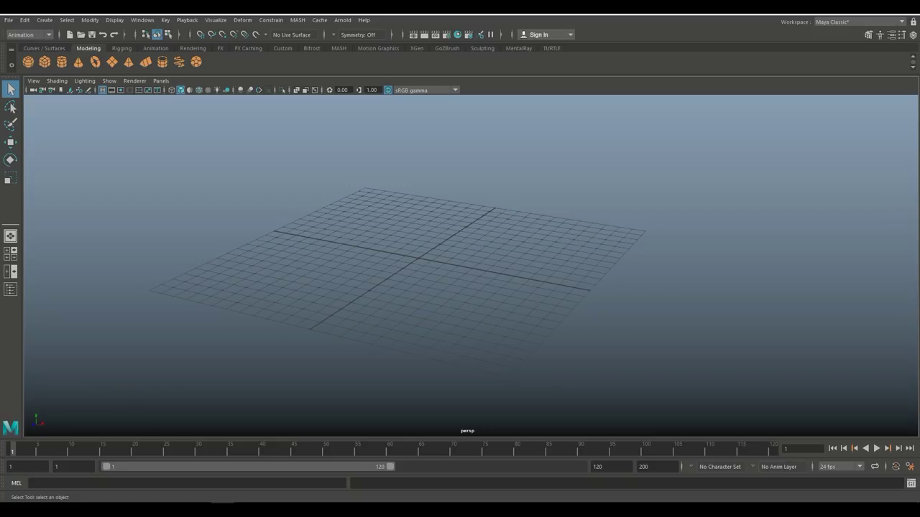
{"action": "mouse_move", "coordinate": [460, 259]}
{"action": "left_mouse_down", "text": "alt"}
{"action": "mouse_move", "coordinate": [546, 244]}
{"action": "mouse_move", "coordinate": [467, 269]}
{"action": "left_mouse_up", "text": "alt"}
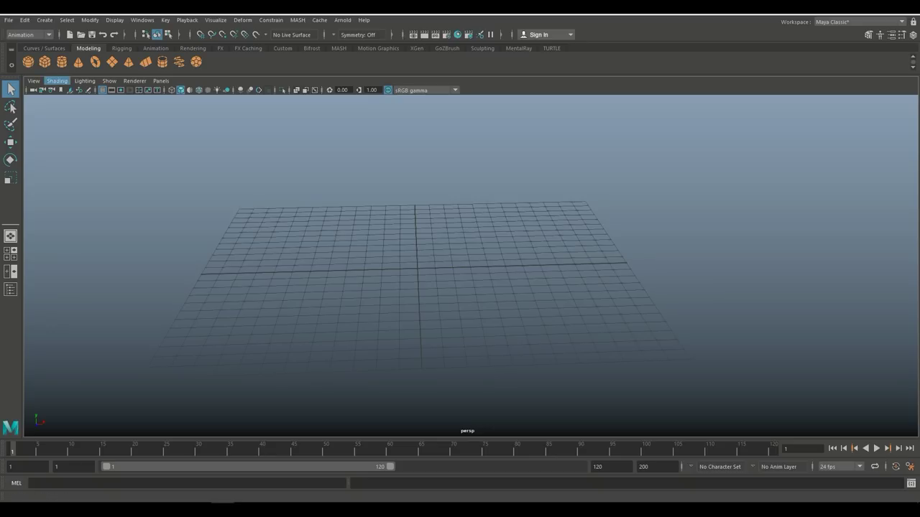
{"action": "left_click", "coordinate": [45, 61]}
{"action": "mouse_move", "coordinate": [460, 259]}
{"action": "right_mouse_down", "text": "alt"}
{"action": "mouse_move", "coordinate": [446, 266]}
{"action": "mouse_move", "coordinate": [489, 244]}
{"action": "right_mouse_up", "text": "alt"}
{"action": "left_click_drag", "start_coordinate": [460, 259], "coordinate": [431, 273], "text": "alt"}
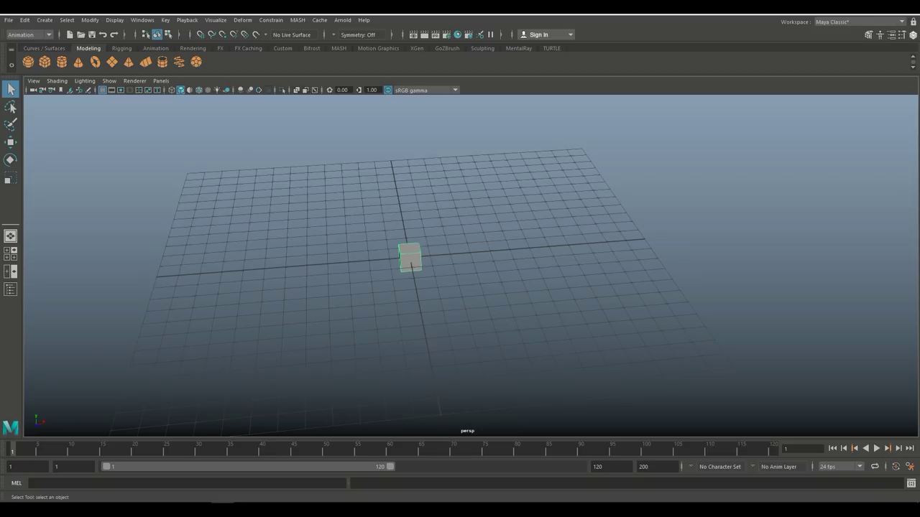
- Show the cube's translate, rotate and scale values in the Channel Box
{"action": "left_click", "coordinate": [913, 34]}
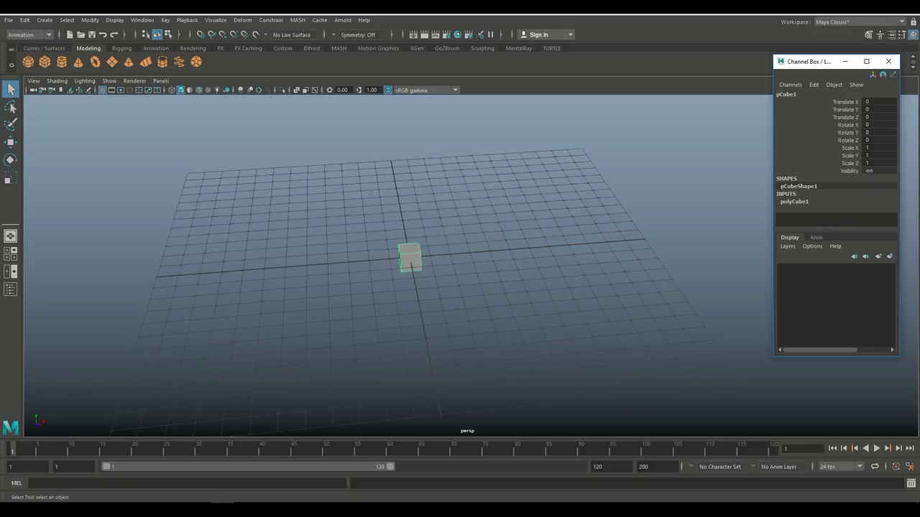
- Slide the cube along X to about -10.9 at the grid's left edge
{"action": "key", "text": "w"}
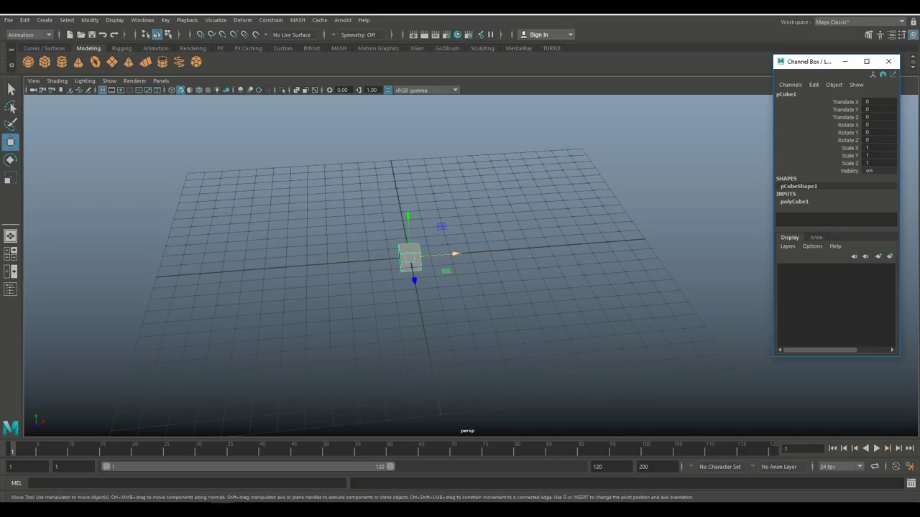
{"action": "left_click_drag", "start_coordinate": [451, 255], "coordinate": [217, 272]}
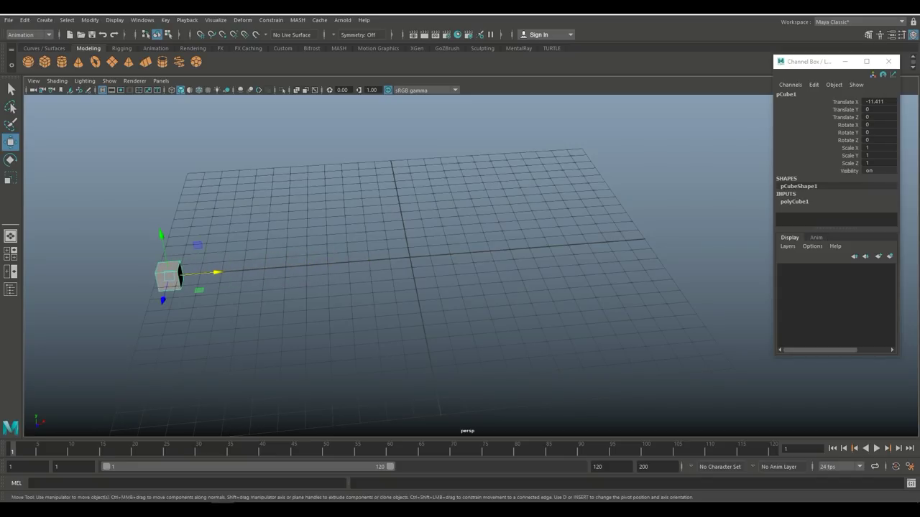
{"action": "mouse_move", "coordinate": [217, 272]}
{"action": "left_mouse_down"}
{"action": "mouse_move", "coordinate": [302, 266]}
{"action": "mouse_move", "coordinate": [227, 271]}
{"action": "left_mouse_up"}
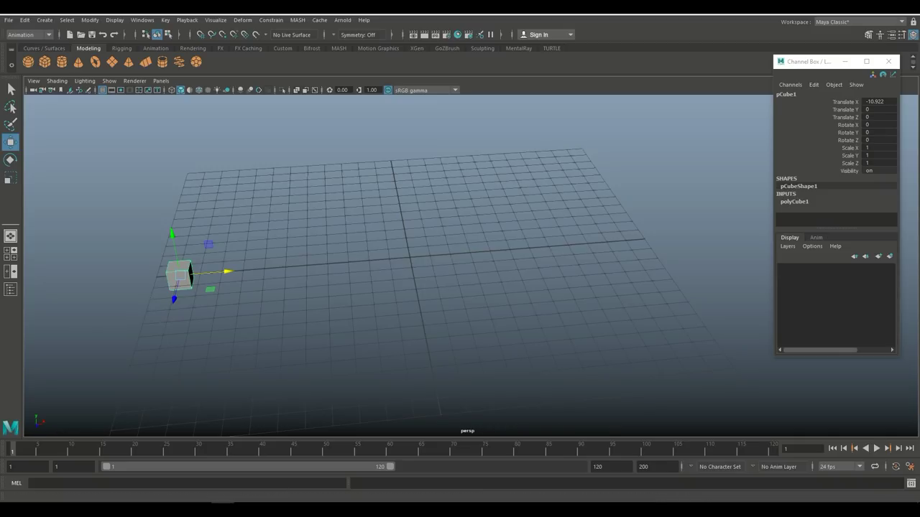
- Set the animation end time to 120 and key all cube channels at frame 1
{"action": "double_click", "coordinate": [650, 466]}
{"action": "type", "text": "120"}
{"action": "key", "text": "Return"}
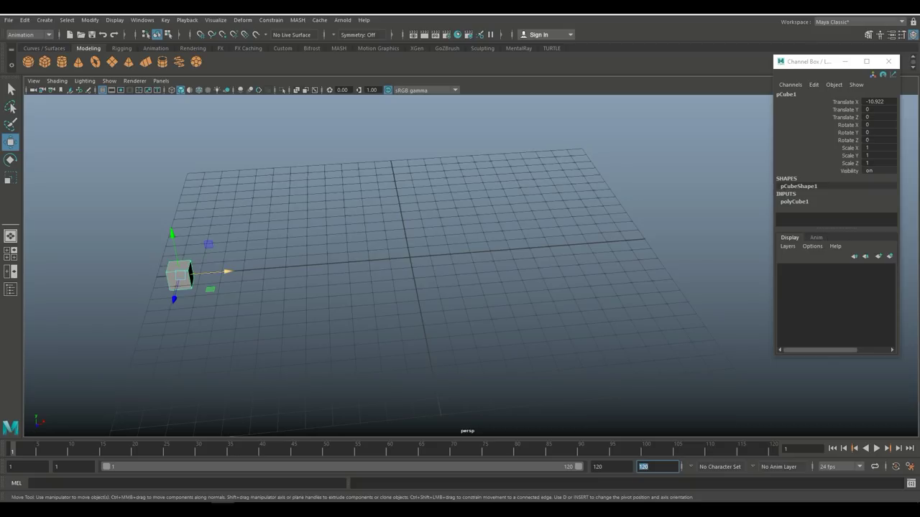
{"action": "left_click_drag", "start_coordinate": [226, 272], "coordinate": [228, 272]}
{"action": "key", "text": "s"}
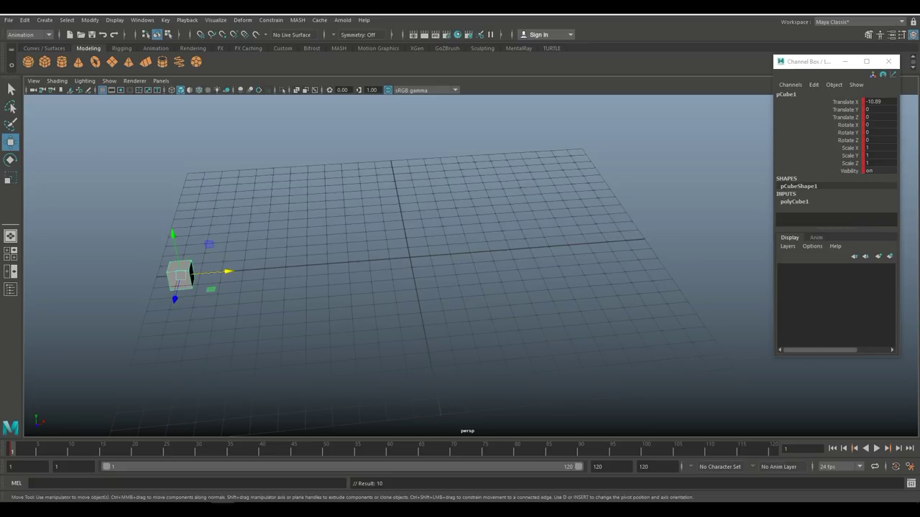
- At frame 24, move the cube right to about X 10.3 and set a key
{"action": "key", "text": "alt+v"}
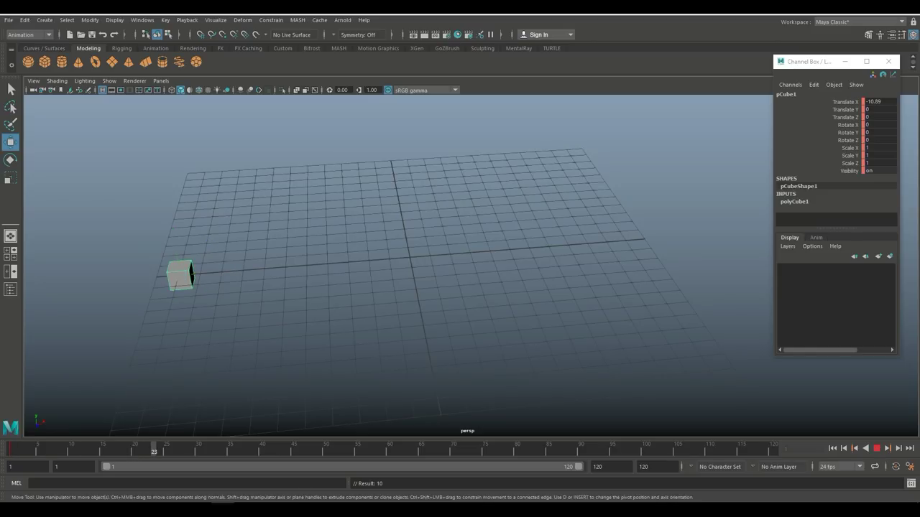
{"action": "key", "text": "alt+v"}
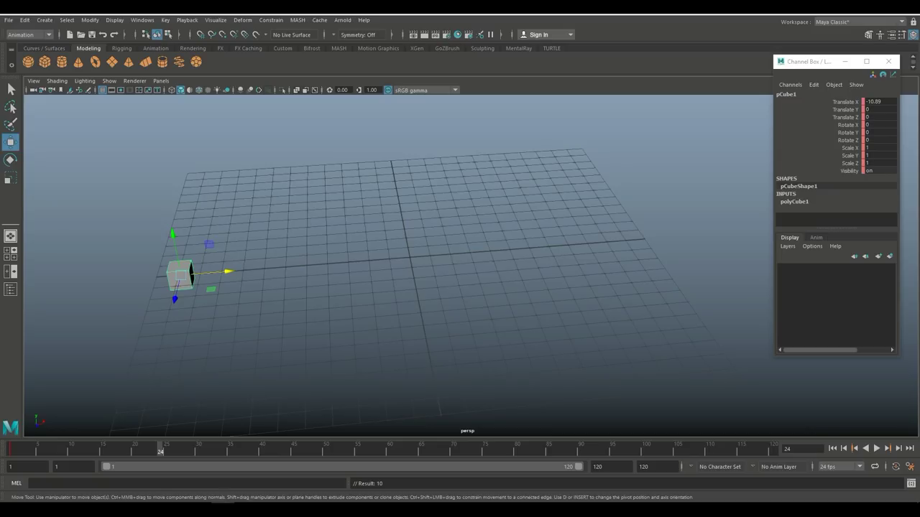
{"action": "left_click_drag", "start_coordinate": [215, 272], "coordinate": [649, 239]}
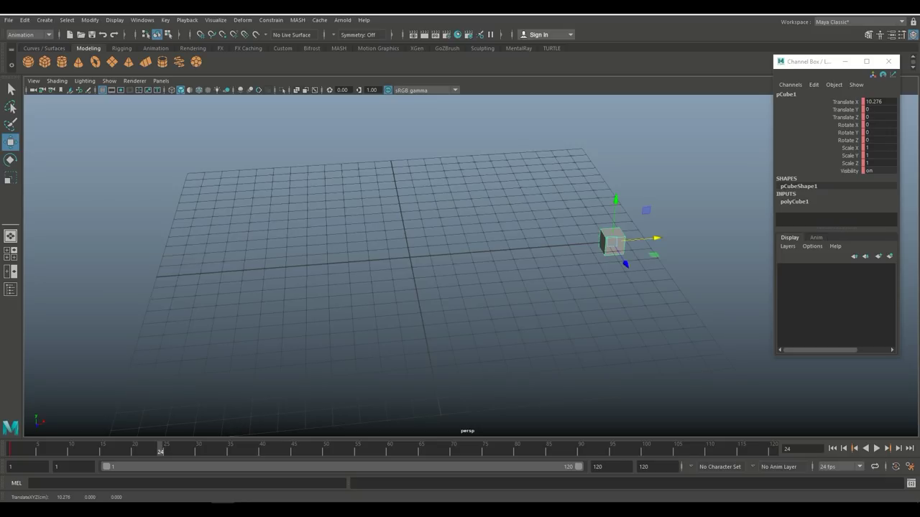
{"action": "key", "text": "s"}
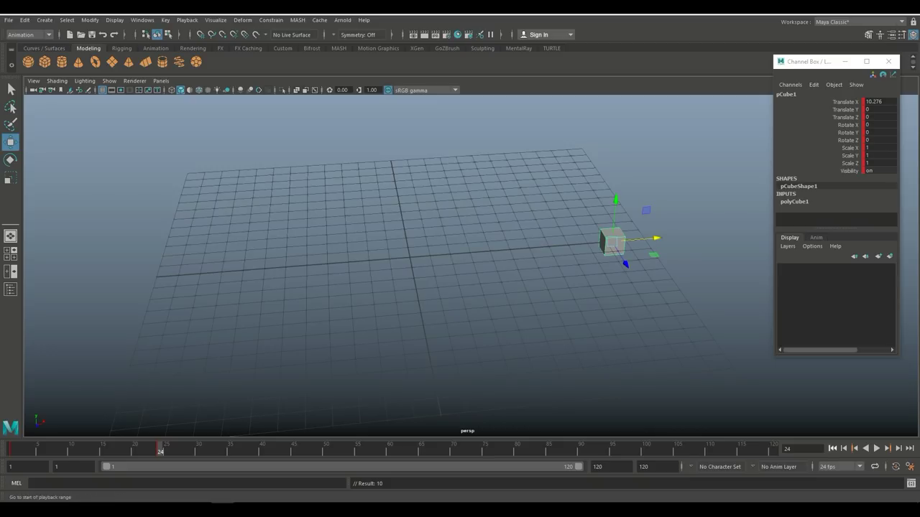
- Play the slide animation from frame 1, stop it, and rewind to frame 1
{"action": "left_click", "coordinate": [832, 448]}
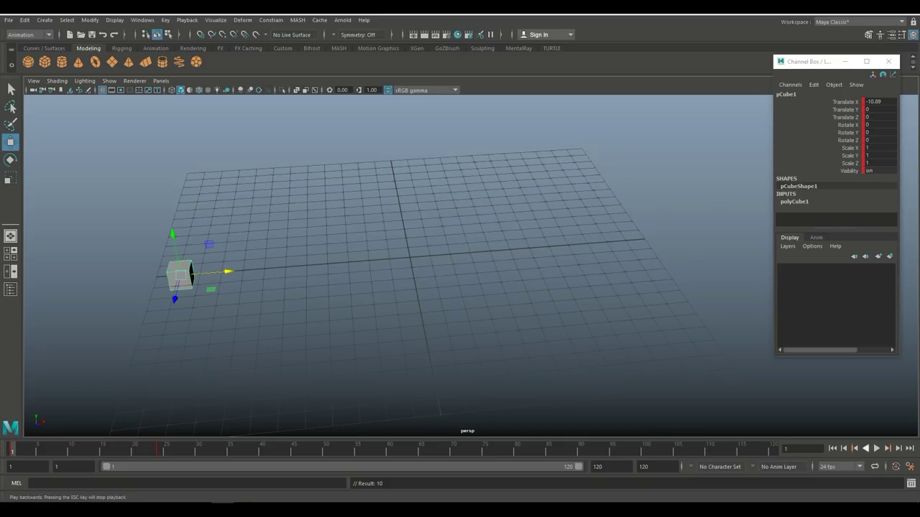
{"action": "left_click", "coordinate": [876, 448]}
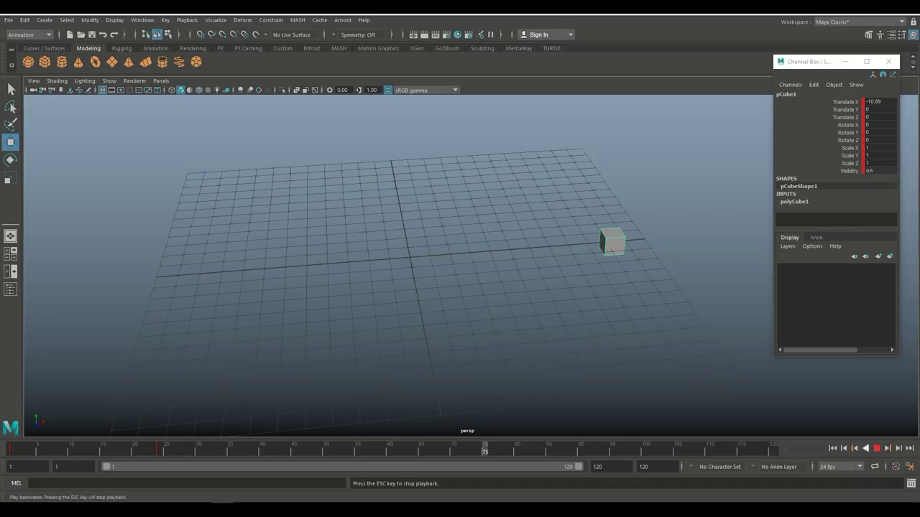
{"action": "left_click", "coordinate": [876, 448]}
{"action": "left_click", "coordinate": [832, 448]}
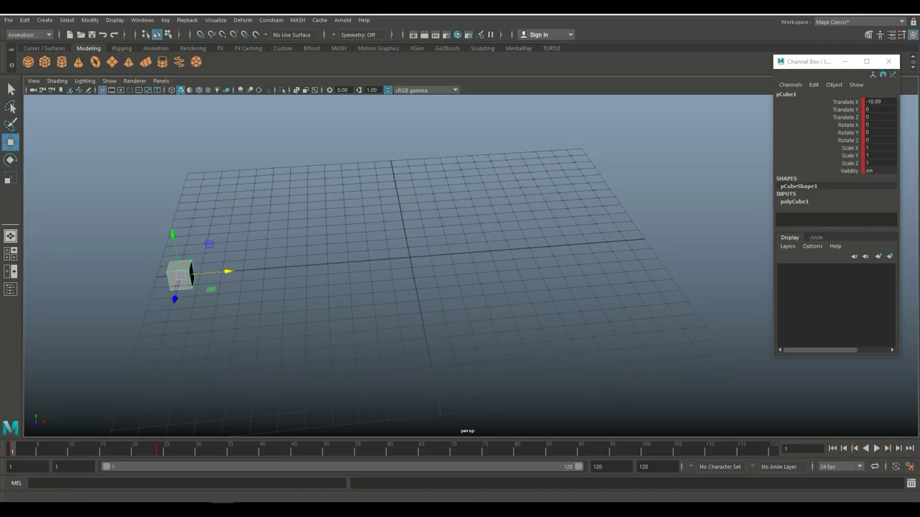
- At frame 10, scale the cube up uniformly to about 3.23
{"action": "key", "text": "alt+v"}
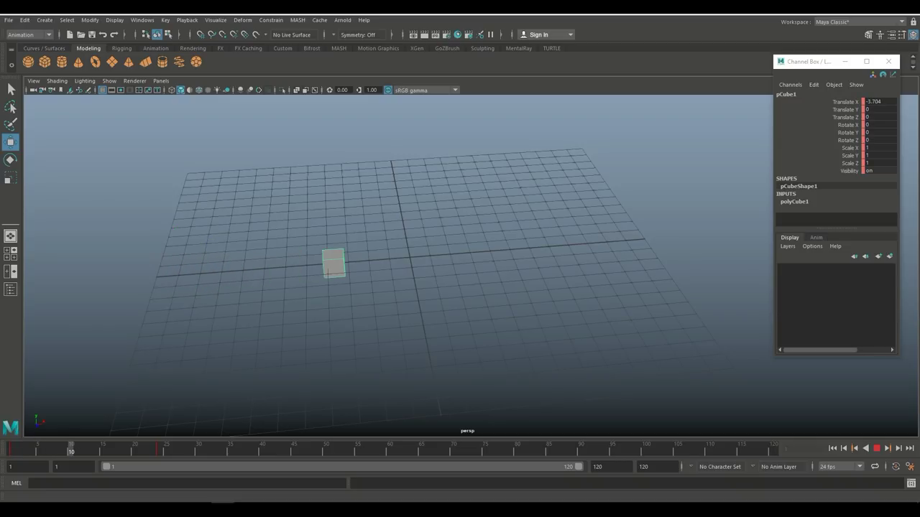
{"action": "key", "text": "alt+v"}
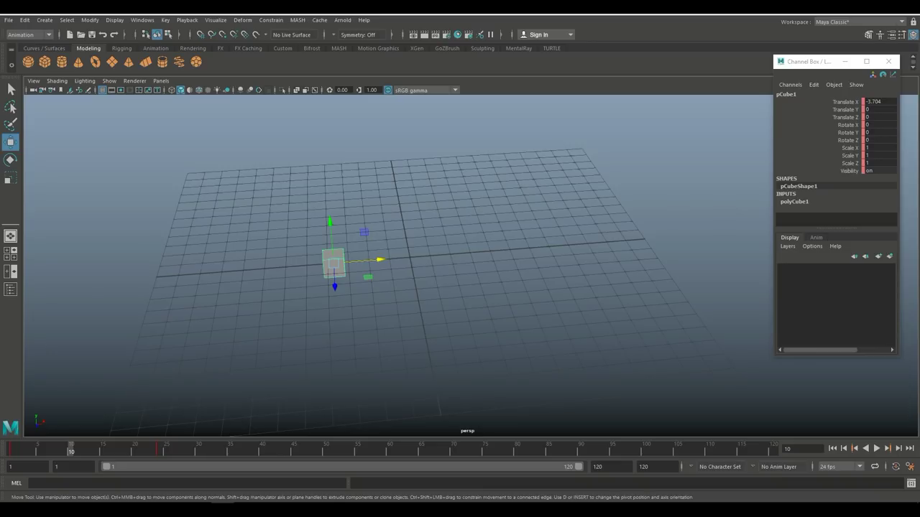
{"action": "key", "text": "r"}
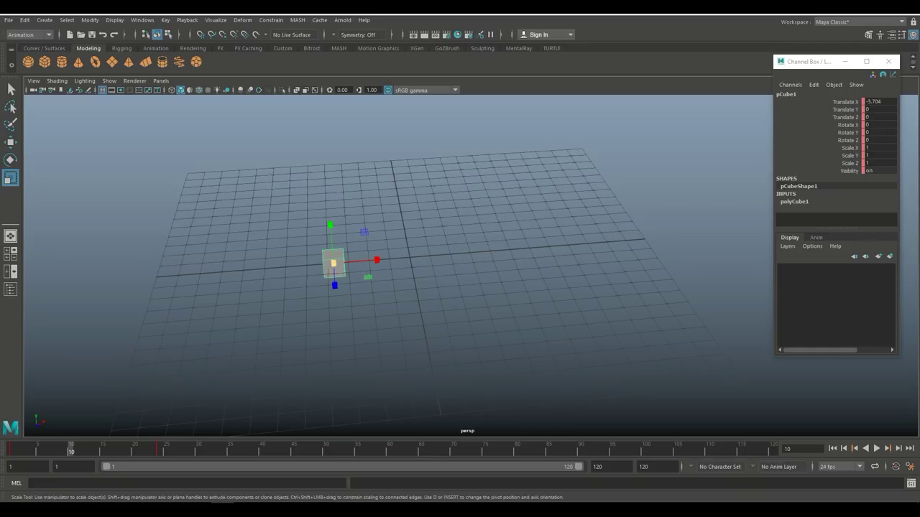
{"action": "left_click_drag", "start_coordinate": [334, 263], "coordinate": [468, 255]}
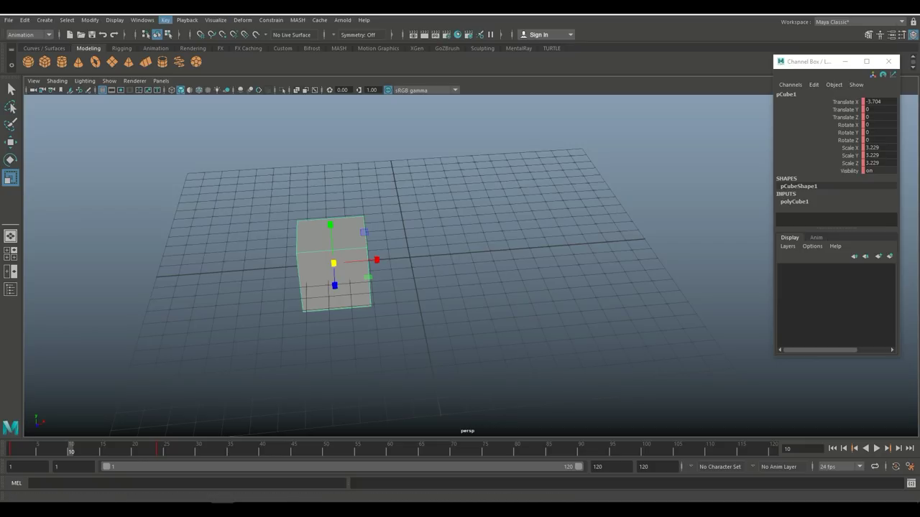
- Key the cube's scale at frame 10, then replay from frame 1 and rewind
{"action": "left_click", "coordinate": [166, 19]}
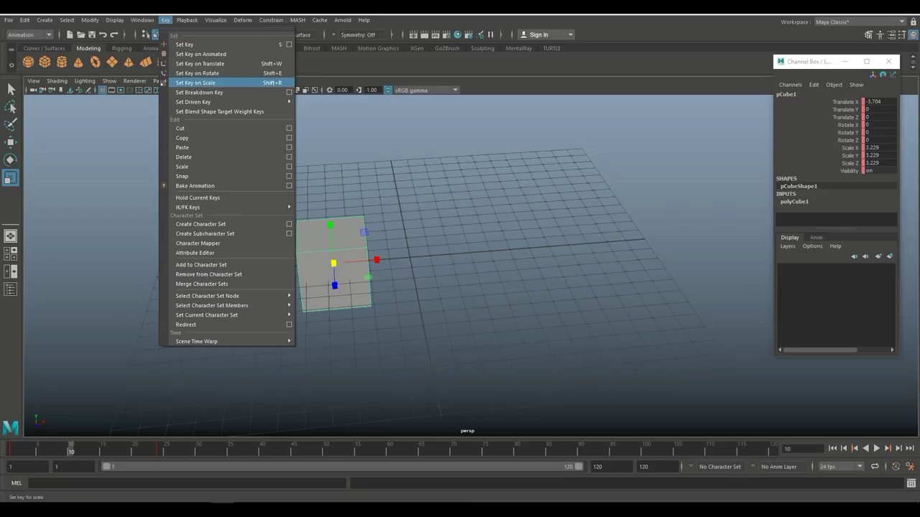
{"action": "left_click", "coordinate": [194, 82]}
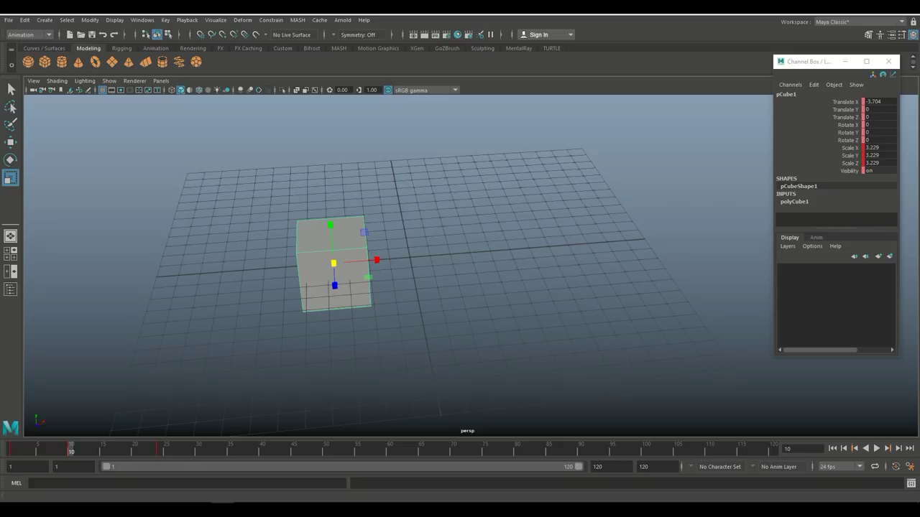
{"action": "left_click", "coordinate": [832, 448]}
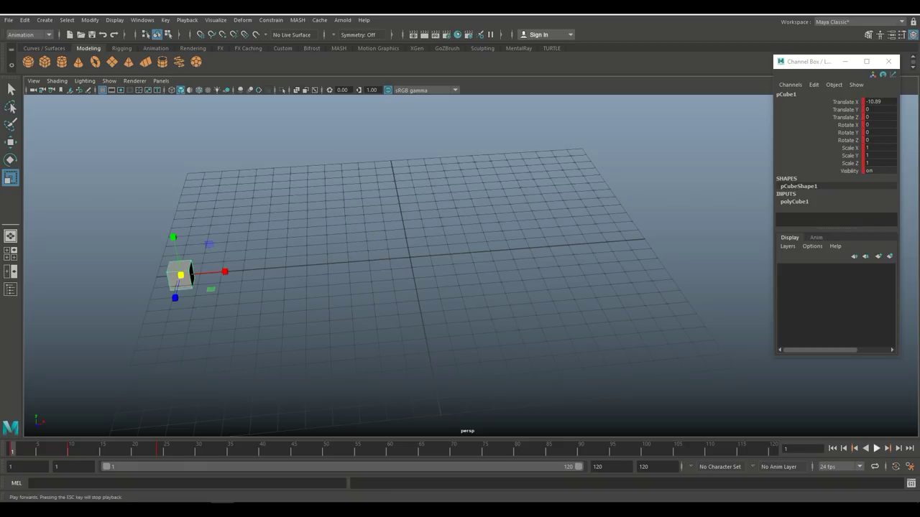
{"action": "left_click", "coordinate": [876, 447]}
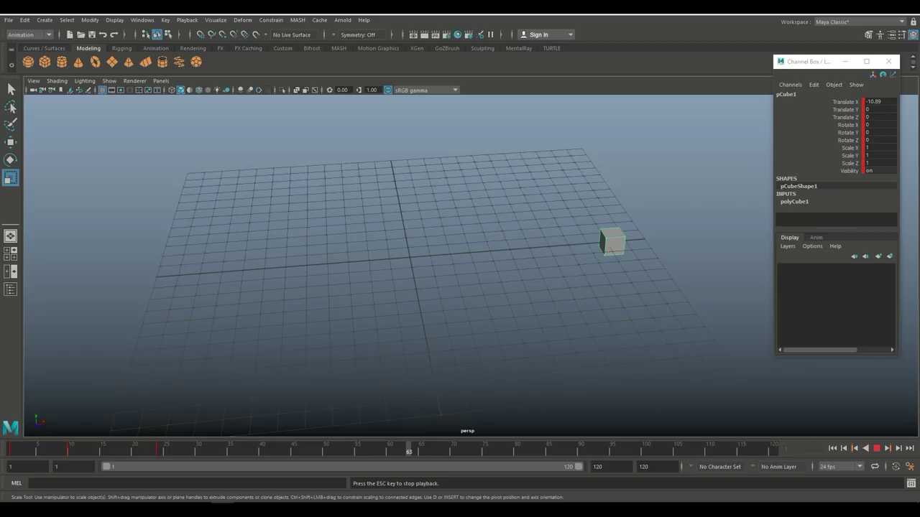
{"action": "key", "text": "Escape"}
{"action": "key", "text": "alt+shift+v"}
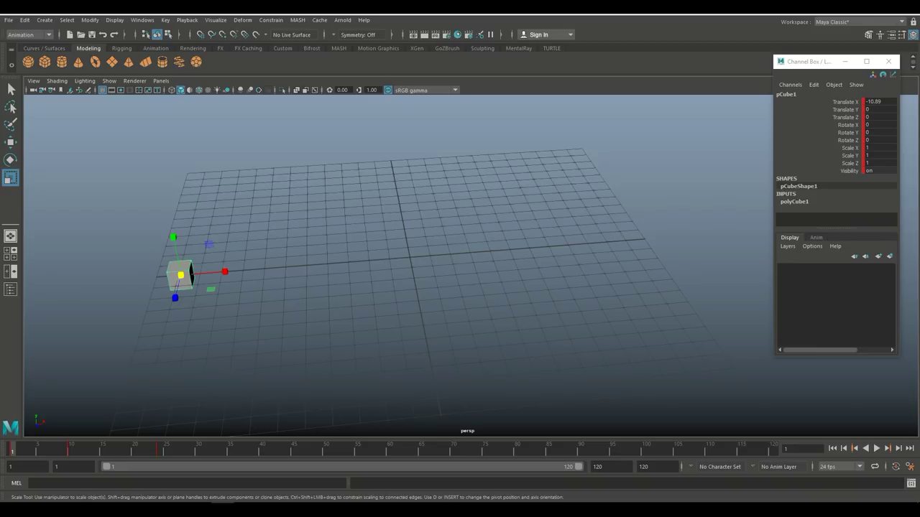
- At frame 15, rotate the cube about 73° around its X axis
{"action": "key", "text": "alt+v"}
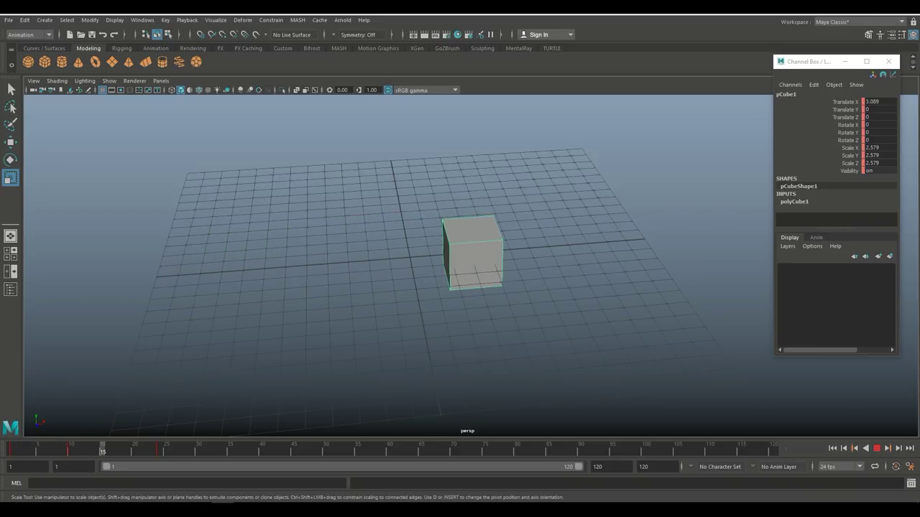
{"action": "key", "text": "alt+v"}
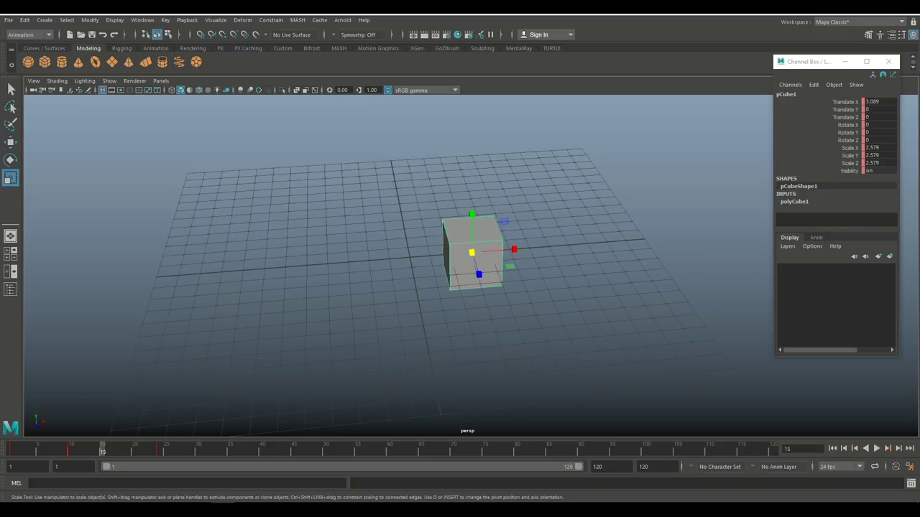
{"action": "key", "text": "e"}
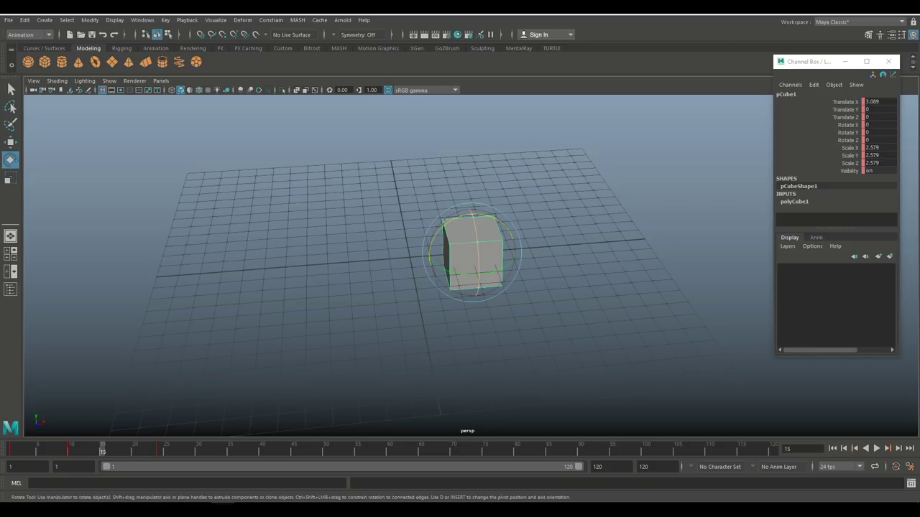
{"action": "left_click_drag", "start_coordinate": [474, 215], "coordinate": [476, 286]}
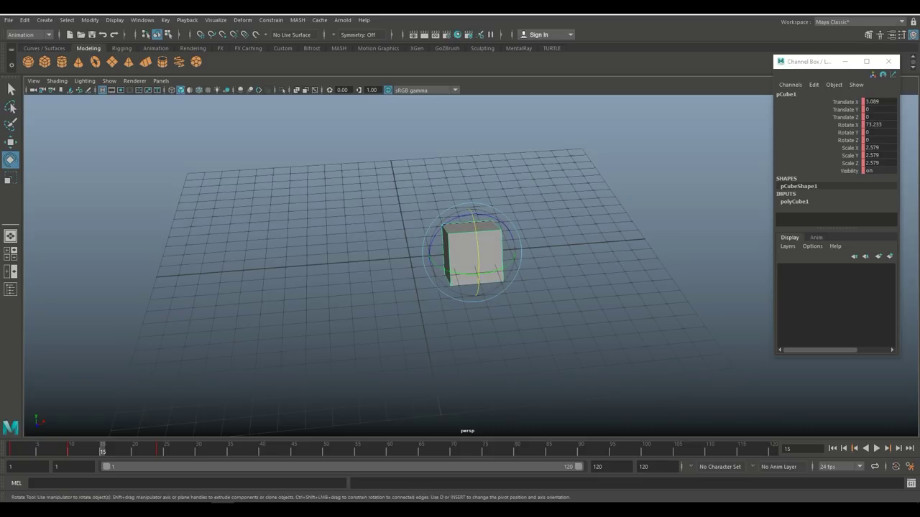
- Key the Rotate X channel with Key Selected, then replay the animation from the start
{"action": "left_click", "coordinate": [848, 124]}
{"action": "right_click", "coordinate": [816, 124]}
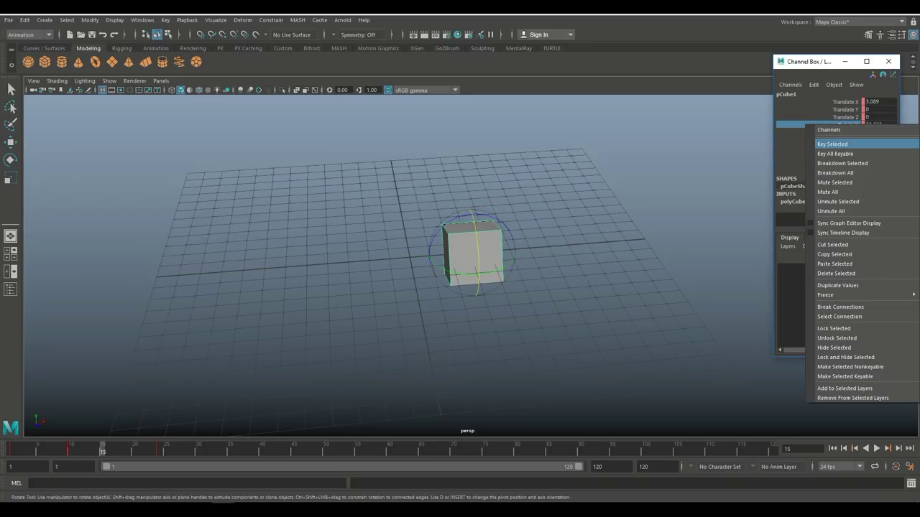
{"action": "left_click", "coordinate": [832, 144]}
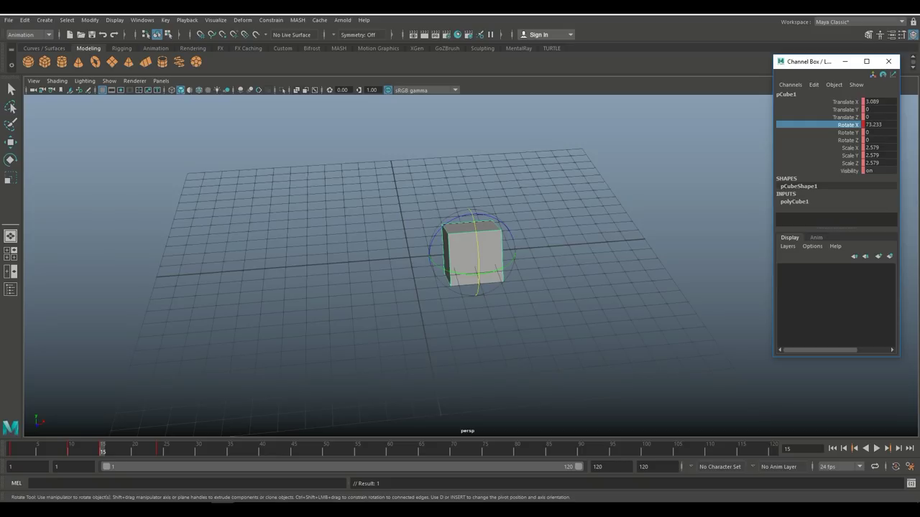
{"action": "left_click", "coordinate": [832, 448]}
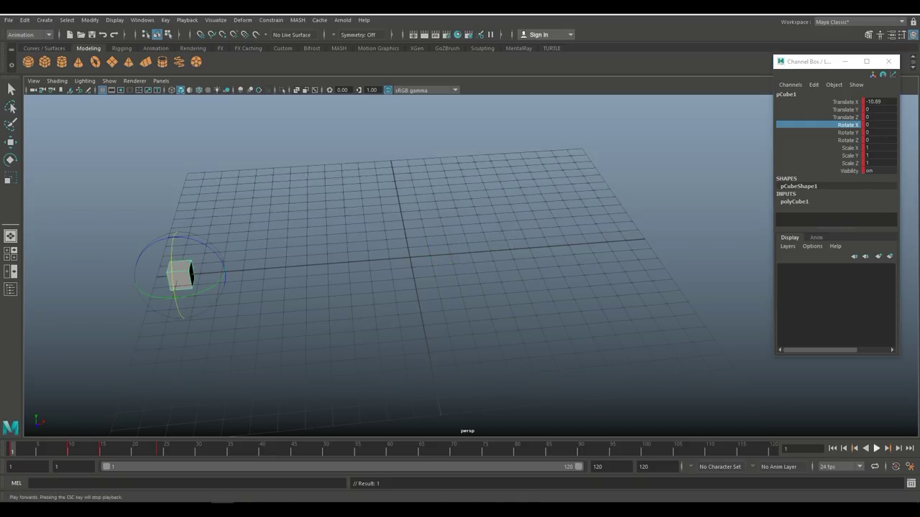
{"action": "left_click", "coordinate": [876, 449]}
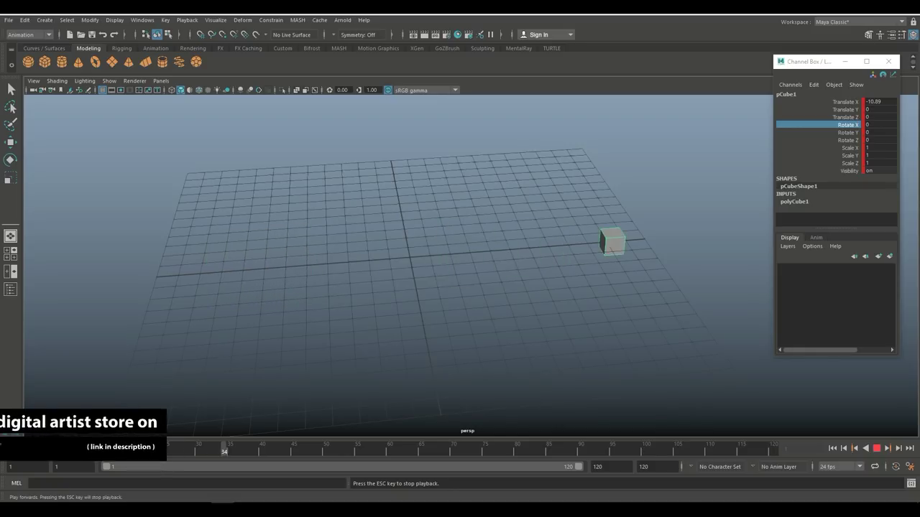
- Rewind the cube to frame 1 and review the Key menu's Set Key on Translate/Rotate/Scale commands
{"action": "key", "text": "Escape"}
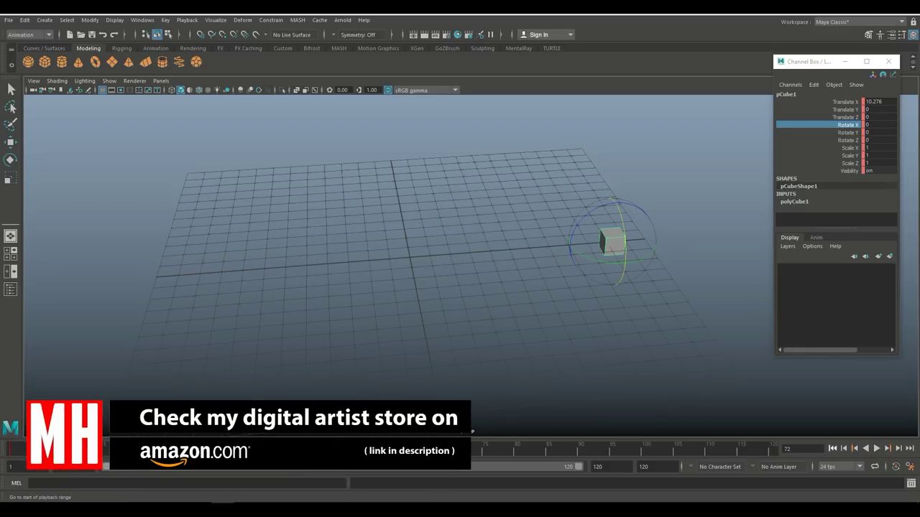
{"action": "left_click", "coordinate": [832, 448]}
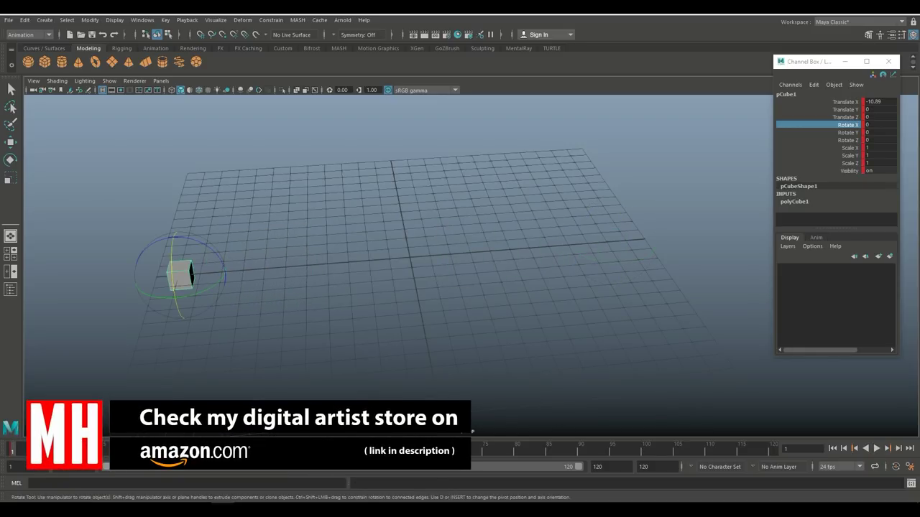
{"action": "mouse_move", "coordinate": [460, 287]}
{"action": "left_mouse_down", "text": "alt"}
{"action": "mouse_move", "coordinate": [474, 281]}
{"action": "mouse_move", "coordinate": [468, 294]}
{"action": "left_mouse_up", "text": "alt"}
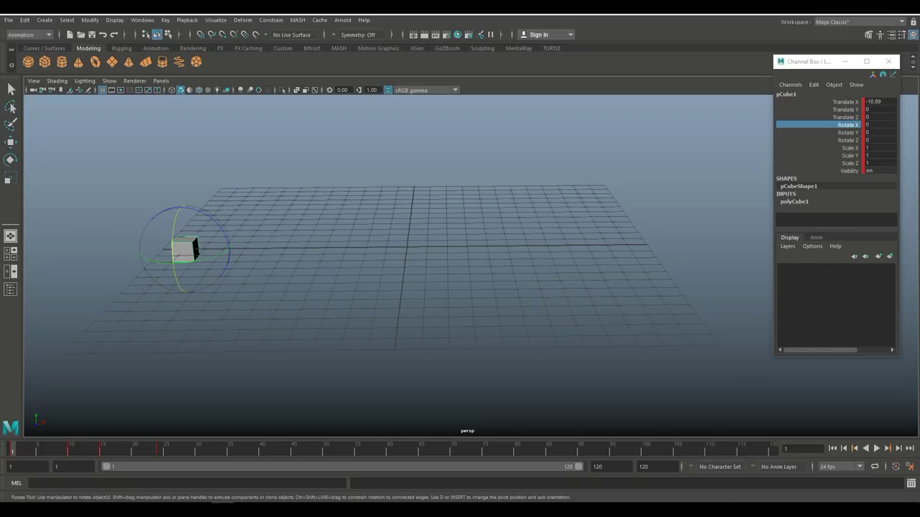
{"action": "right_click", "coordinate": [807, 124]}
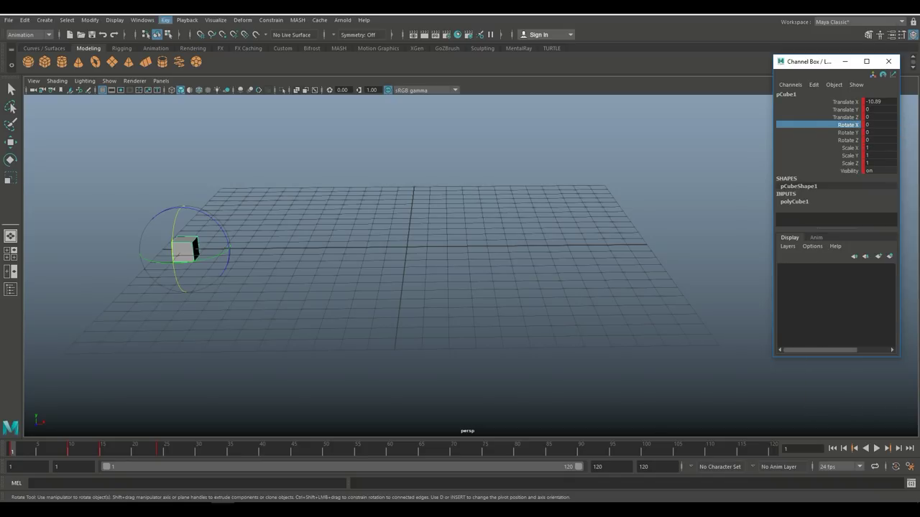
{"action": "left_click", "coordinate": [165, 19]}
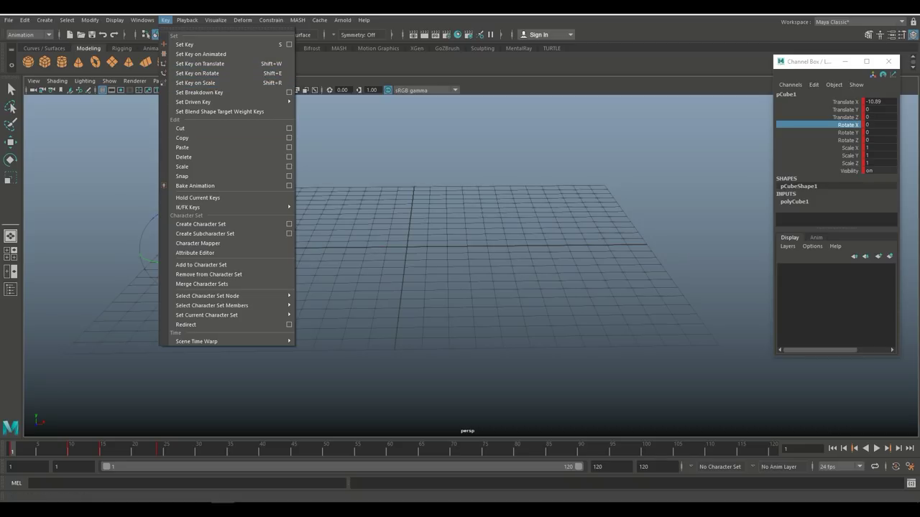
{"action": "key", "text": "Escape"}
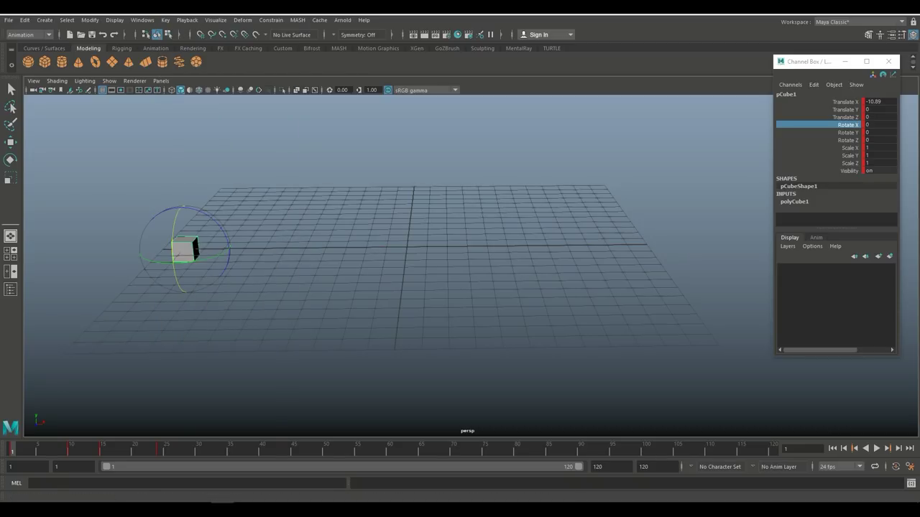
- Start a new empty scene without saving the old one
{"action": "left_click", "coordinate": [8, 19]}
{"action": "left_click", "coordinate": [29, 37]}
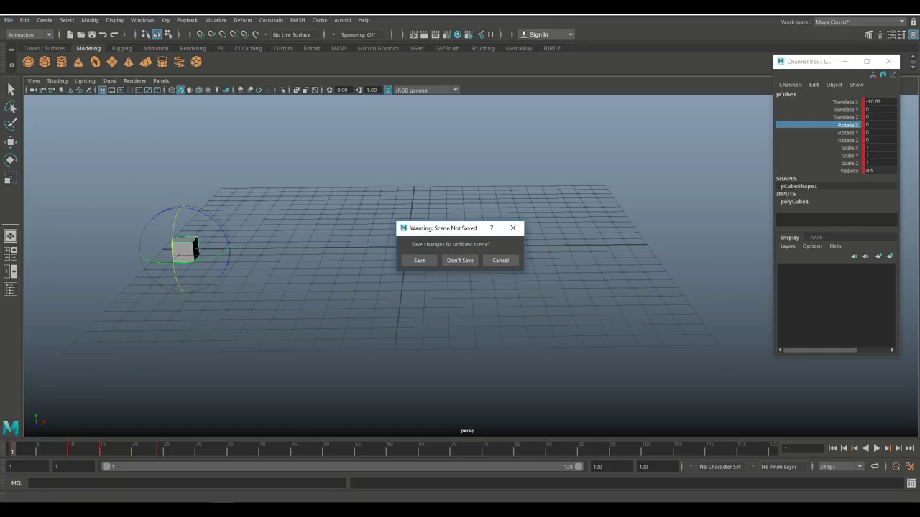
{"action": "left_click", "coordinate": [460, 259]}
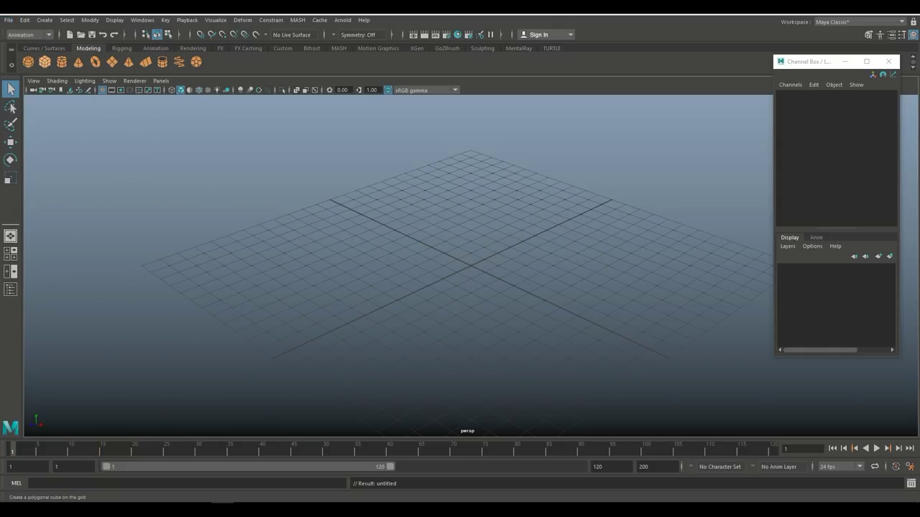
- Create a polygon cube and key all its channels at frame 1, undoing a trial slide
{"action": "left_click", "coordinate": [45, 62]}
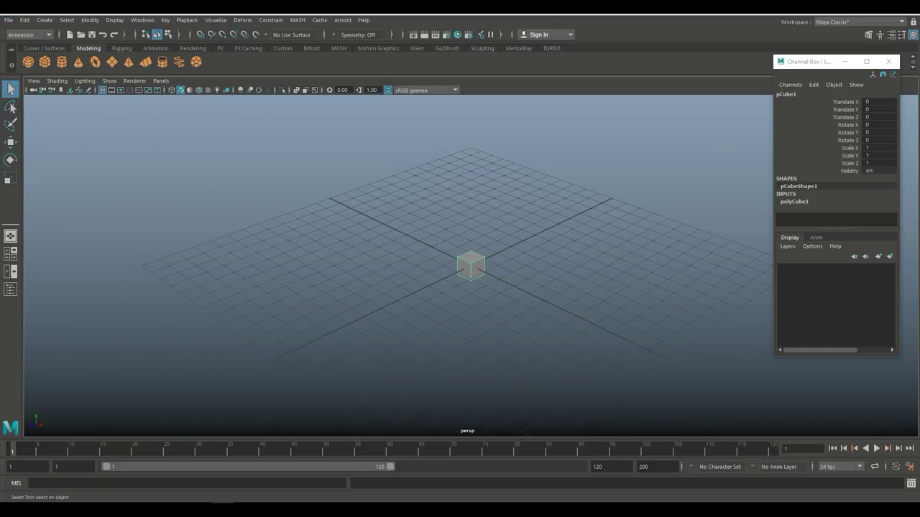
{"action": "mouse_move", "coordinate": [402, 266]}
{"action": "left_mouse_down", "text": "alt"}
{"action": "mouse_move", "coordinate": [472, 272]}
{"action": "mouse_move", "coordinate": [315, 279]}
{"action": "left_mouse_up", "text": "alt"}
{"action": "key", "text": "w"}
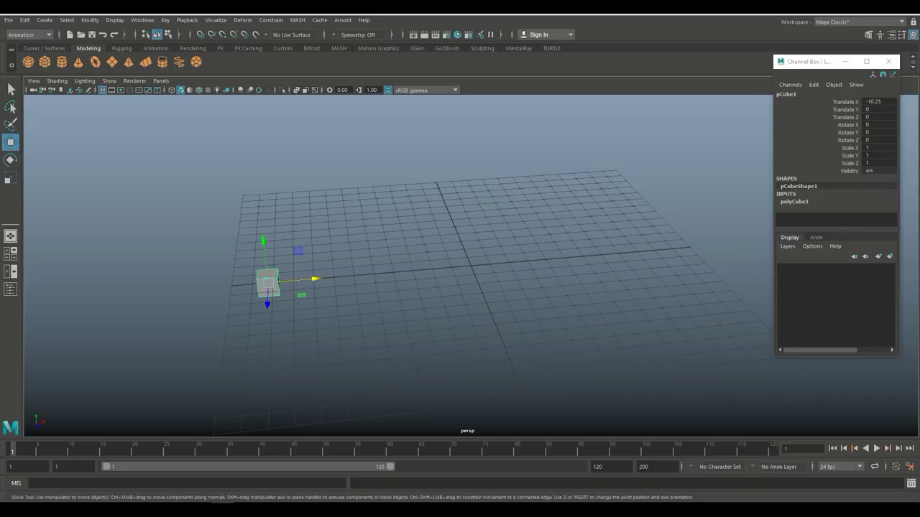
{"action": "key", "text": "s"}
{"action": "left_click_drag", "start_coordinate": [309, 280], "coordinate": [636, 253]}
{"action": "key", "text": "ctrl+z"}
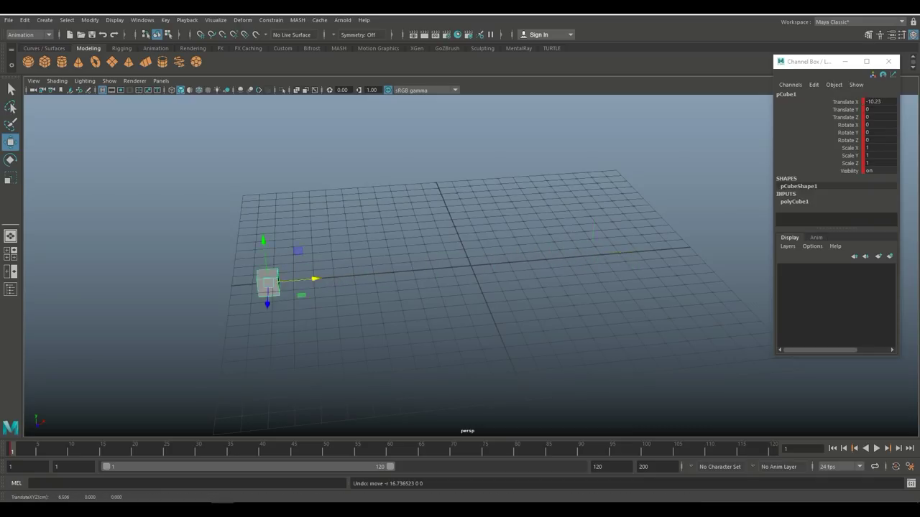
- At frame 24, move the cube to about 9.47 on X and key translate with Shift+W
{"action": "key", "text": "alt+v"}
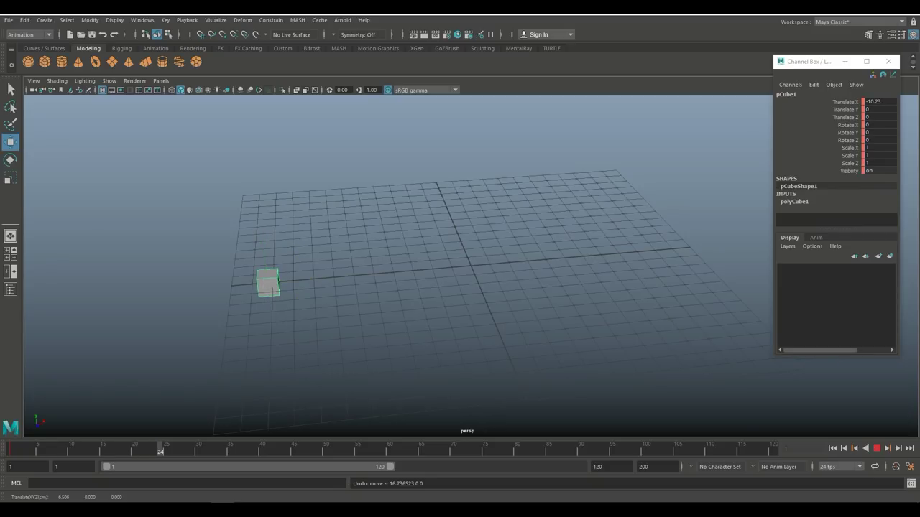
{"action": "key", "text": "alt+v"}
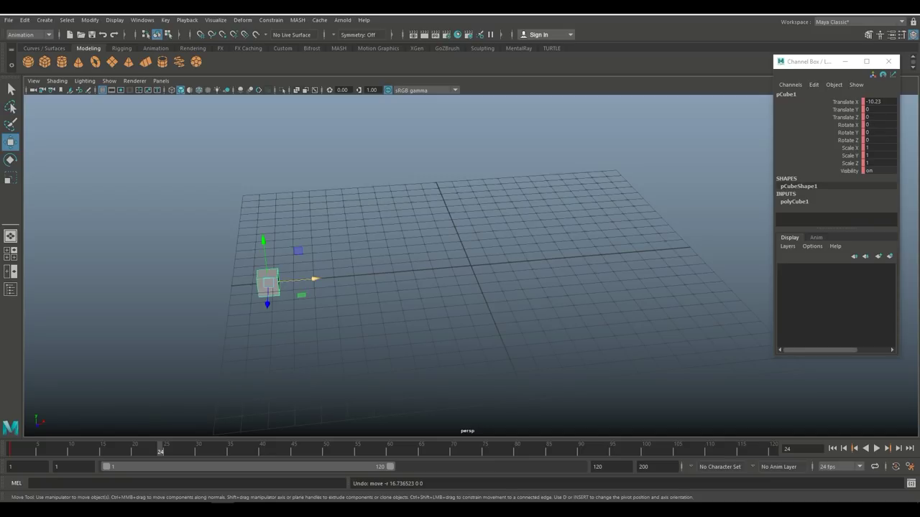
{"action": "left_click_drag", "start_coordinate": [315, 279], "coordinate": [690, 248]}
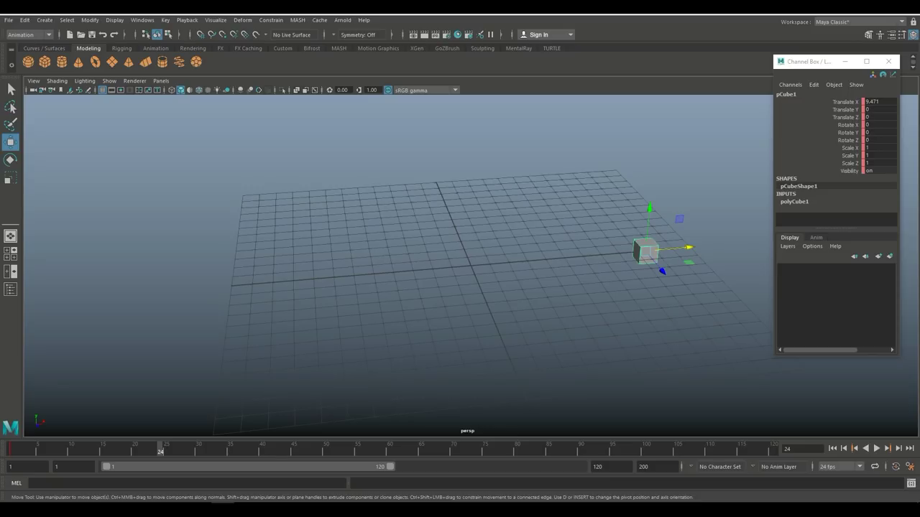
{"action": "key", "text": "shift+w"}
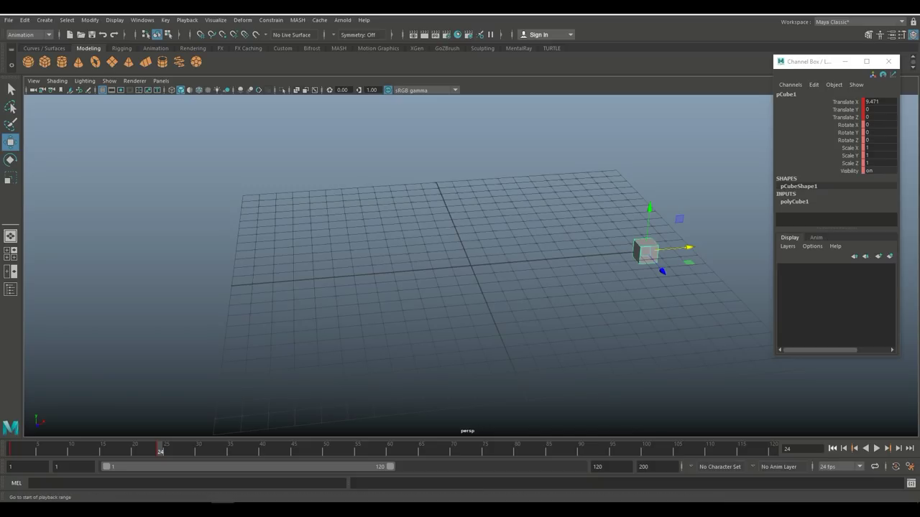
- Play the cube's left-to-right slide from the start, then stop and rewind to frame 1
{"action": "left_click", "coordinate": [833, 447]}
{"action": "left_click", "coordinate": [877, 448]}
{"action": "left_click", "coordinate": [876, 447]}
{"action": "left_click", "coordinate": [832, 448]}
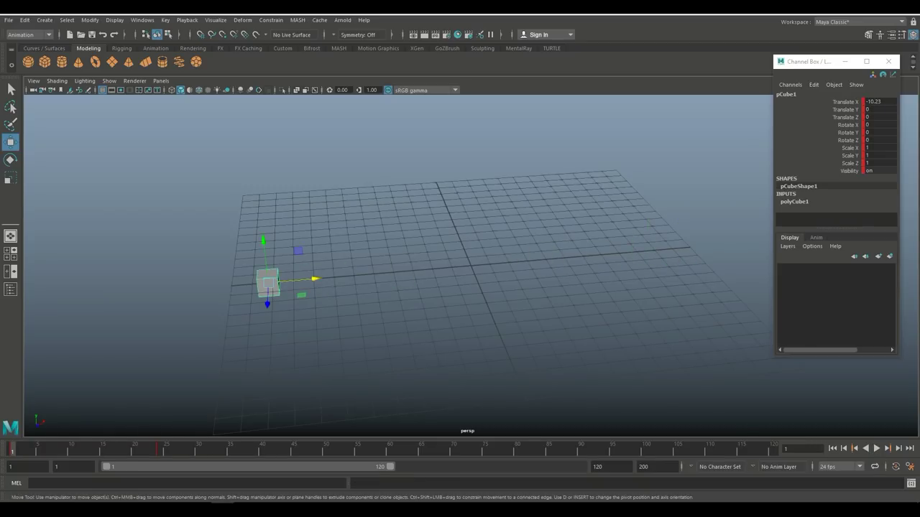